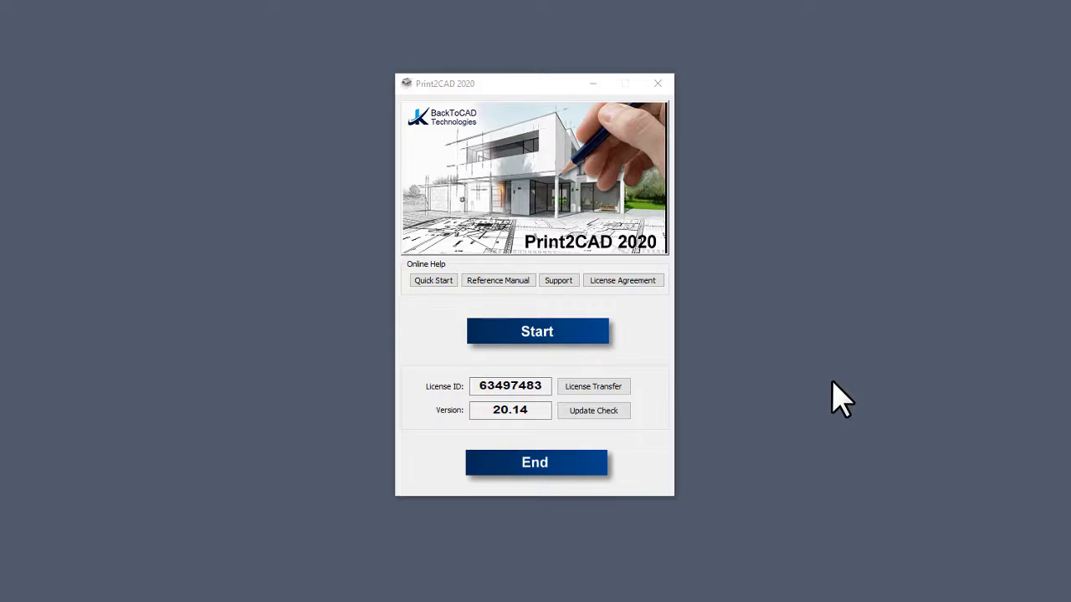
Start a conversion session and load print2cad-example-1-hv.pdf from the ! A 2D PDF Webinar folder
left_click(546, 335)
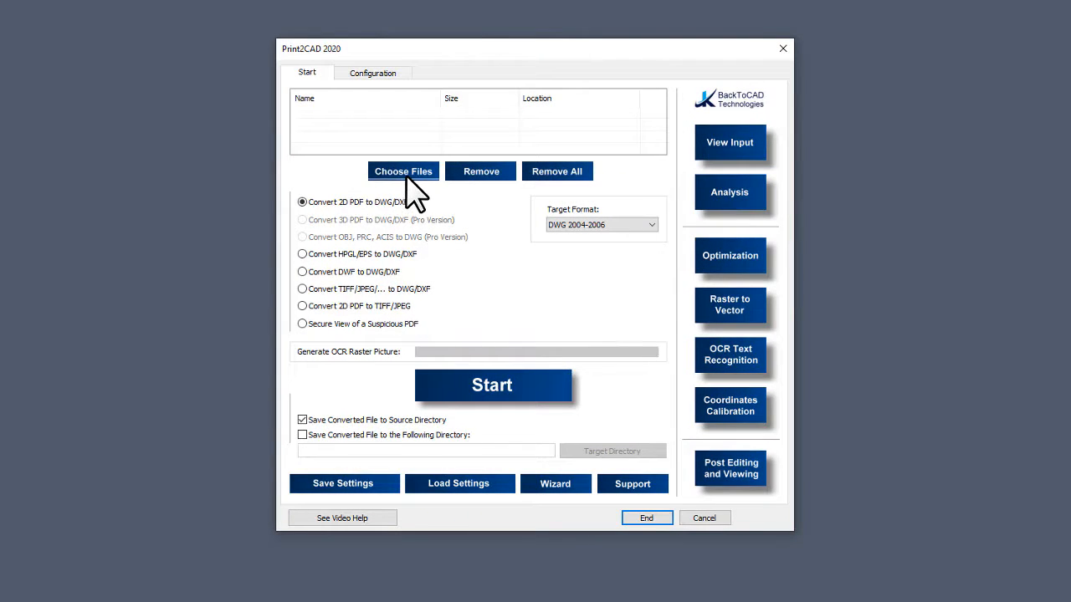
left_click(406, 178)
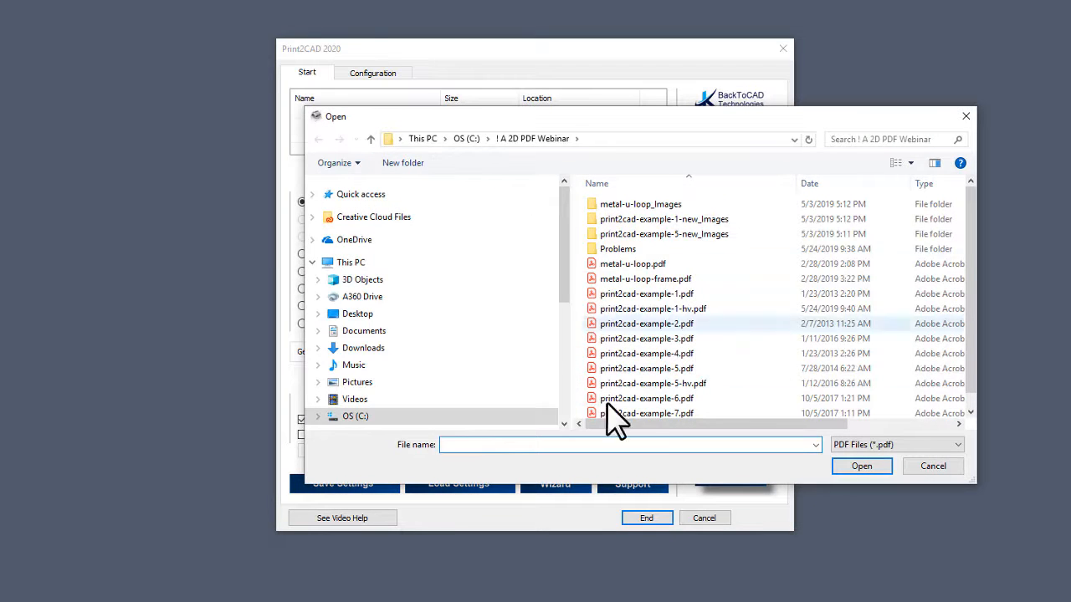
double_click(689, 309)
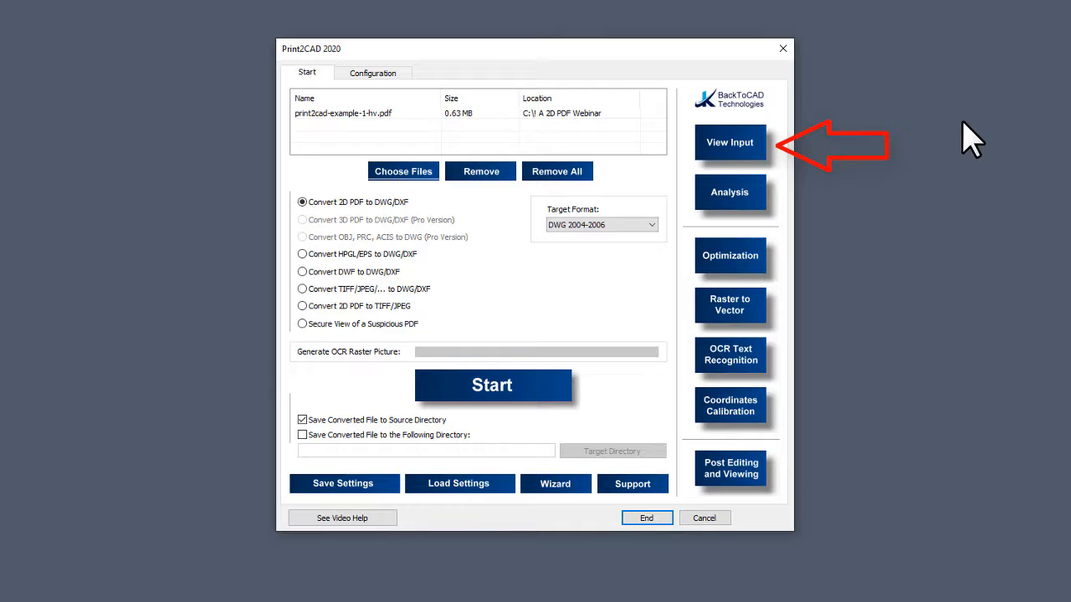
View the input PDF with only its characters and with only its raster images shown, and examine the number table up close
left_click(733, 147)
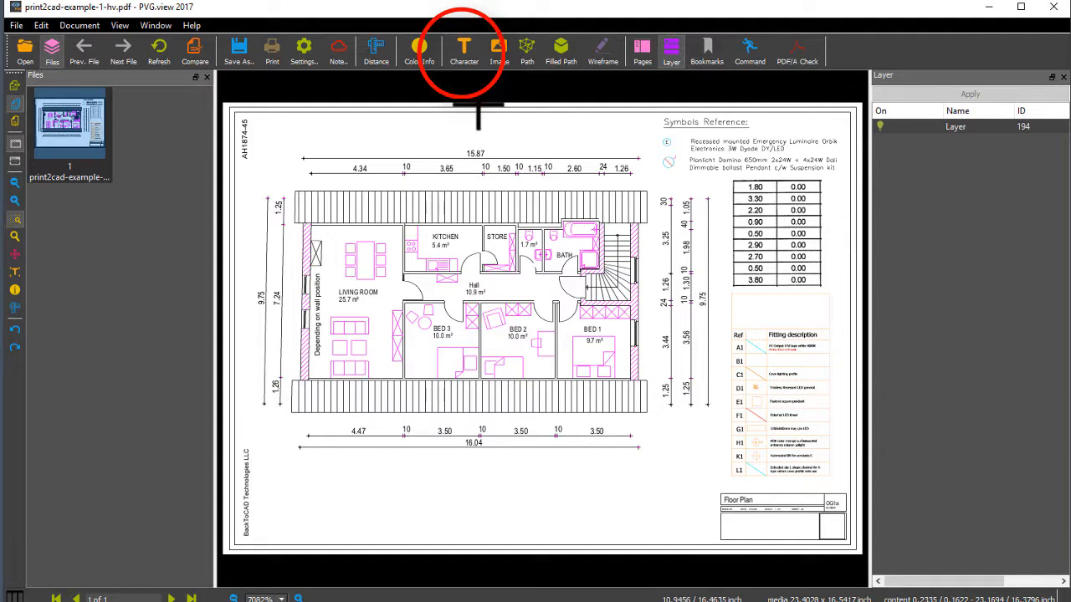
left_click(465, 58)
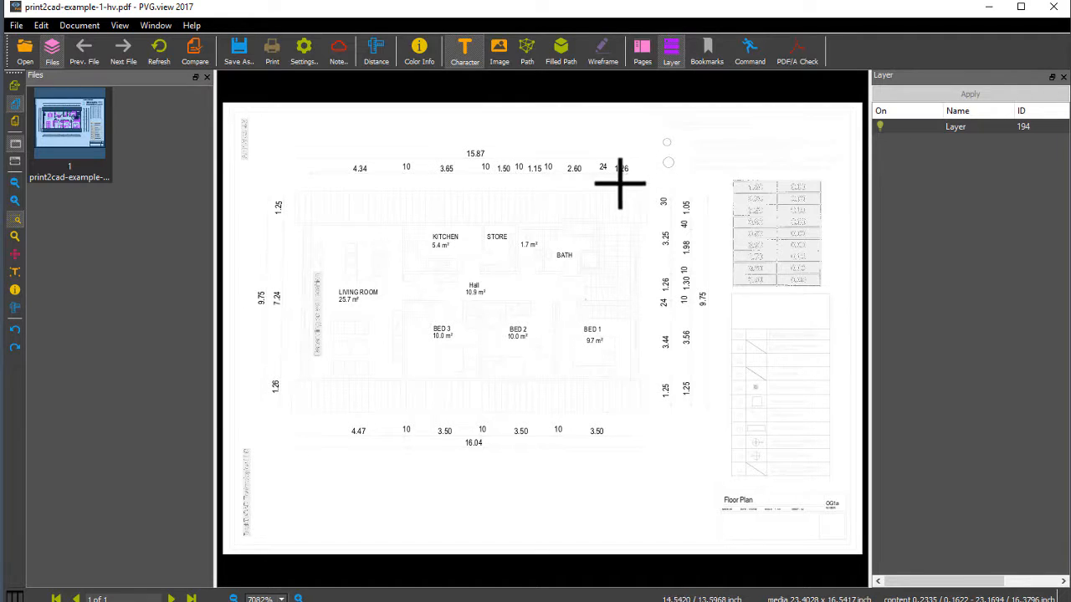
left_click(499, 50)
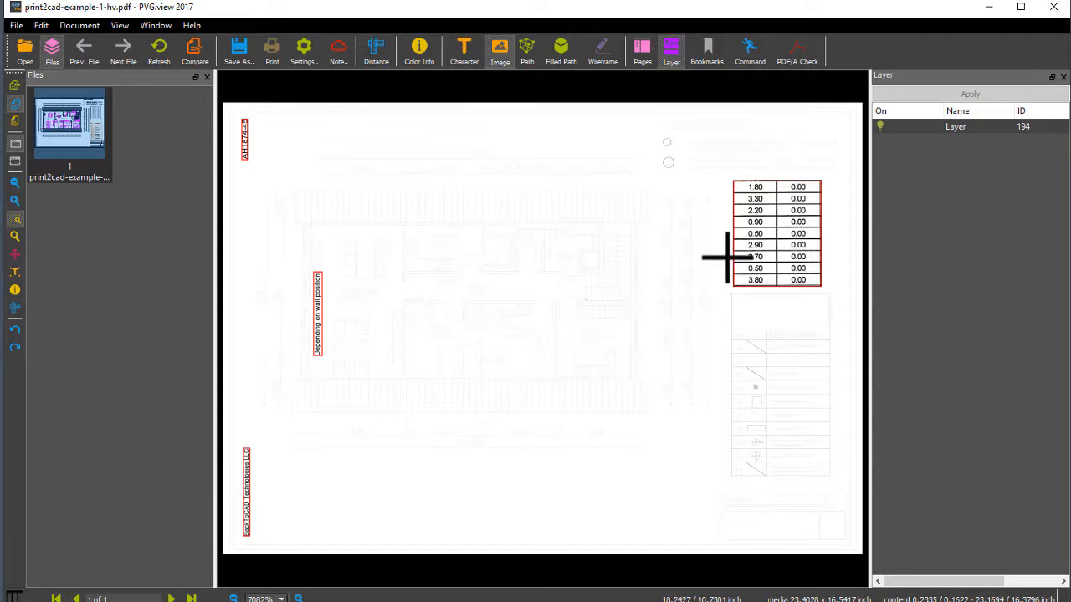
left_click_drag(725, 174, 795, 227)
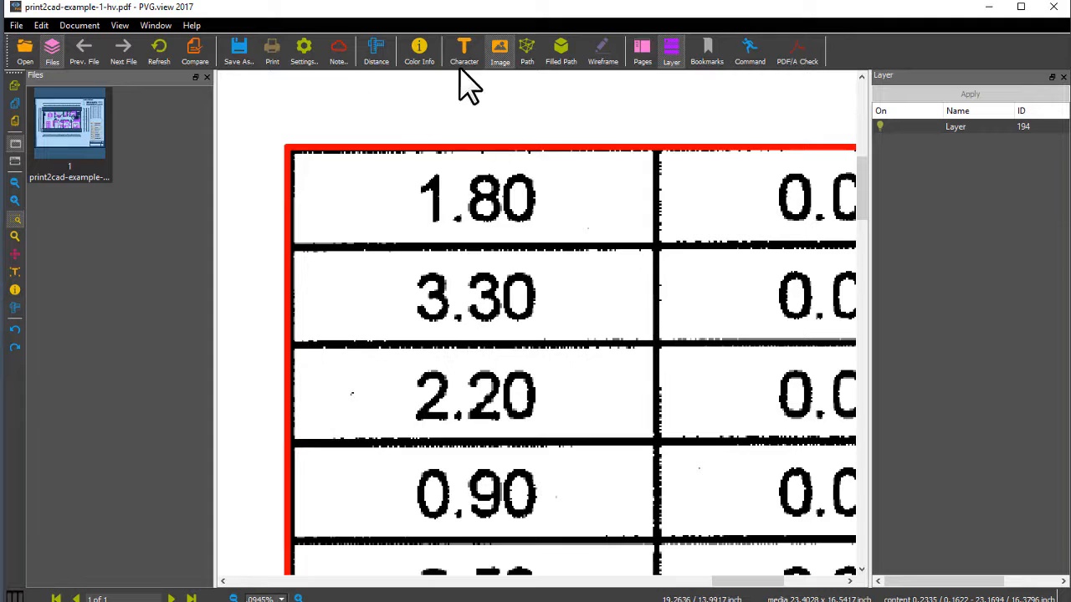
left_click(14, 104)
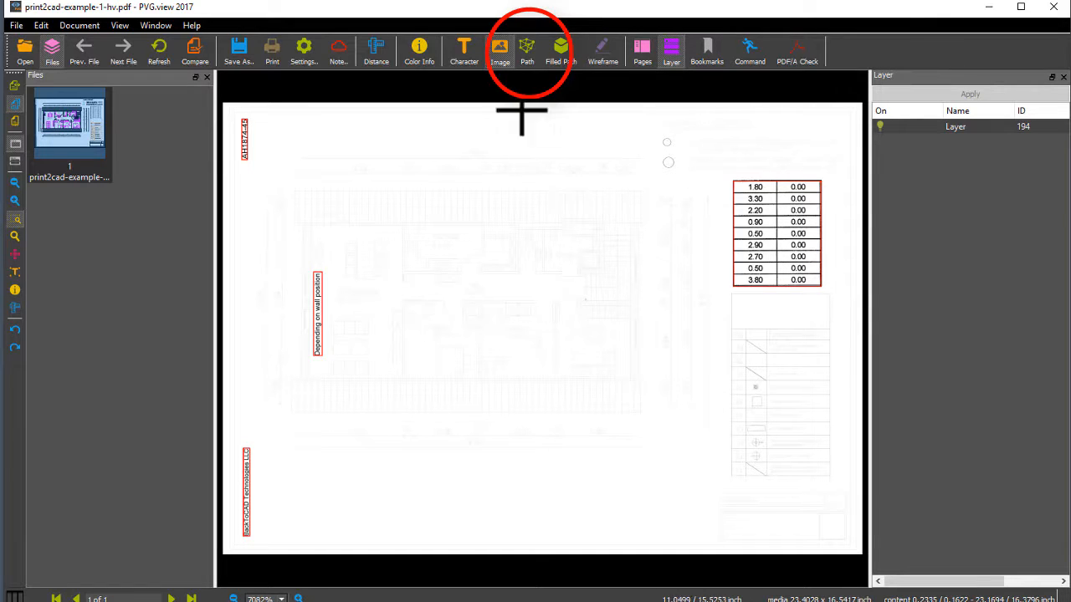
Show only the PDF's paths and only its filled paths, and examine the fitting description table up close
left_click(528, 48)
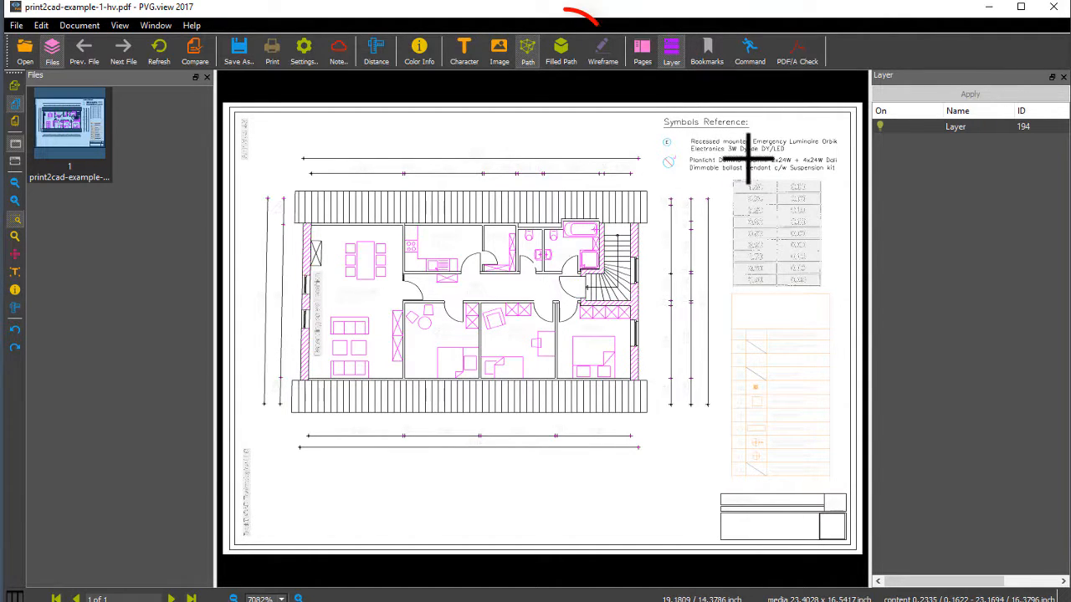
left_click(562, 62)
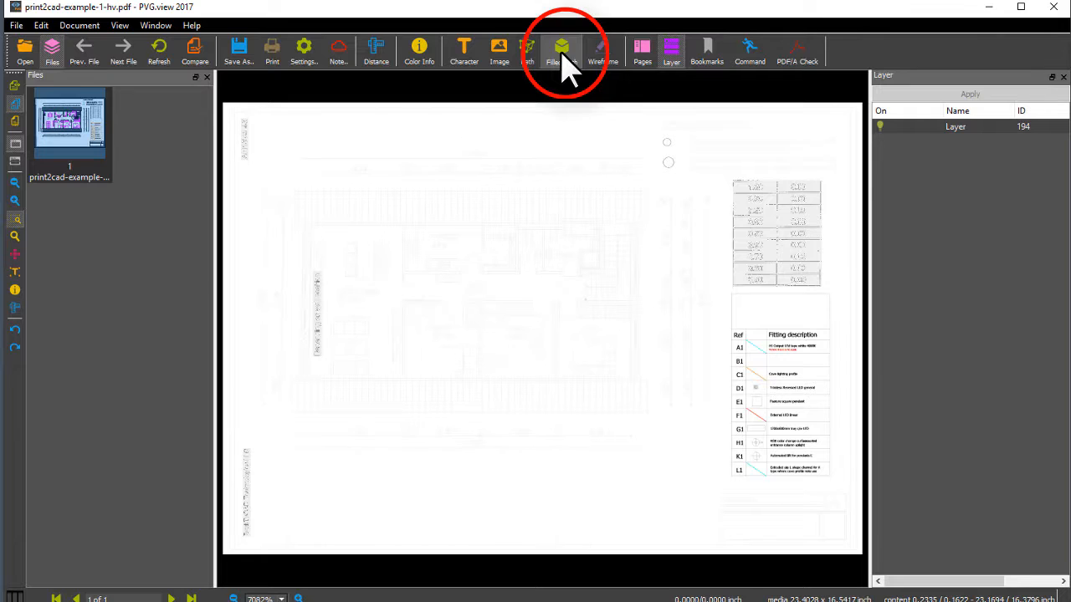
left_click_drag(766, 327, 800, 352)
left_click_drag(484, 190, 681, 344)
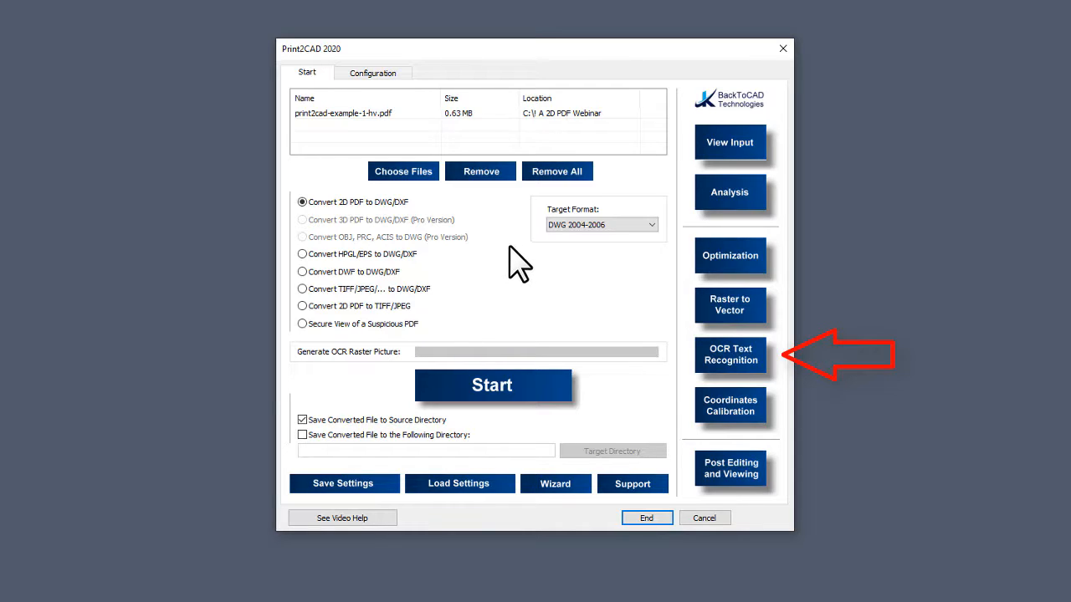
Enable automatic OCR text recognition for English (United States) at 300 dpi, preview the OCR image and accept the settings
left_click(730, 358)
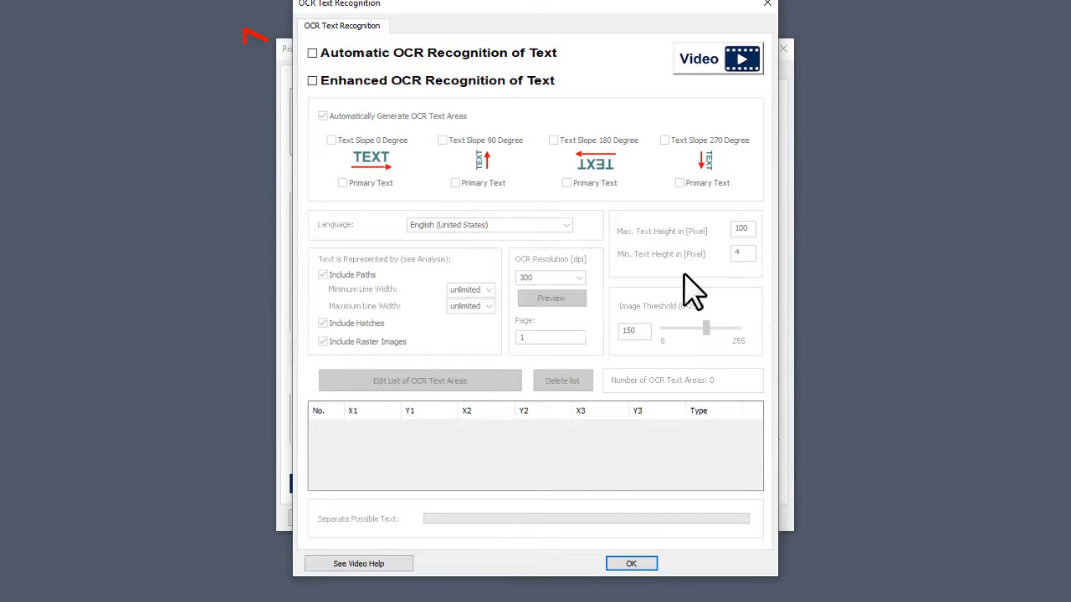
left_click(328, 59)
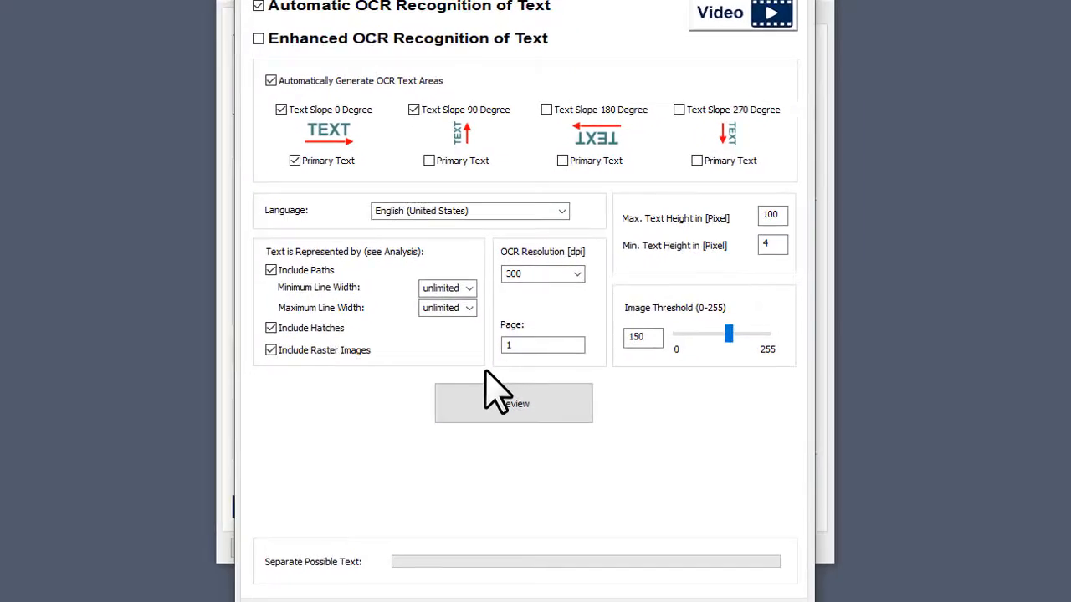
left_click(562, 211)
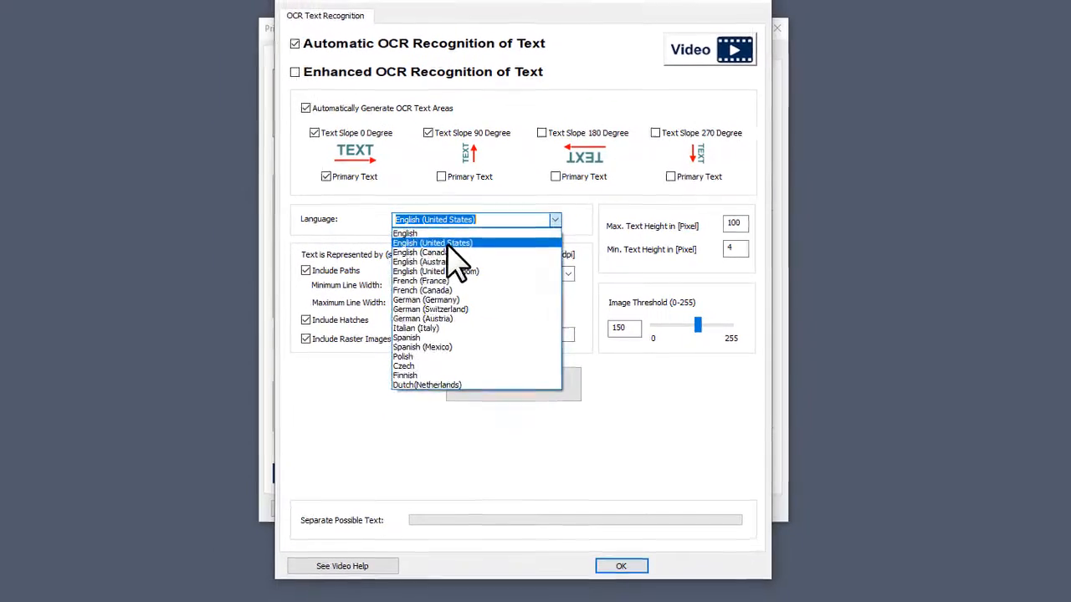
left_click(346, 223)
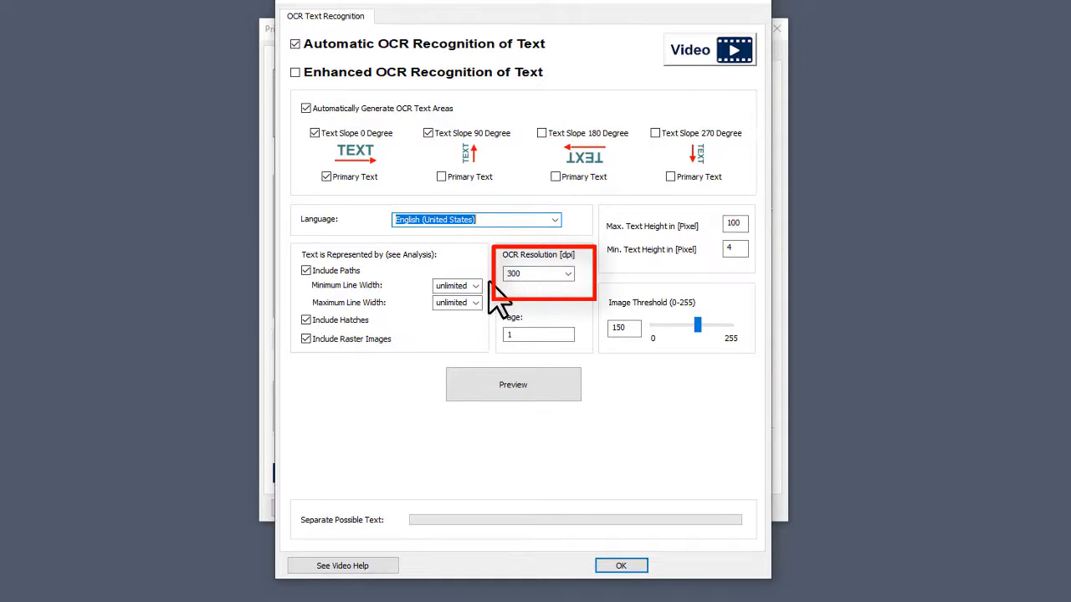
left_click(520, 281)
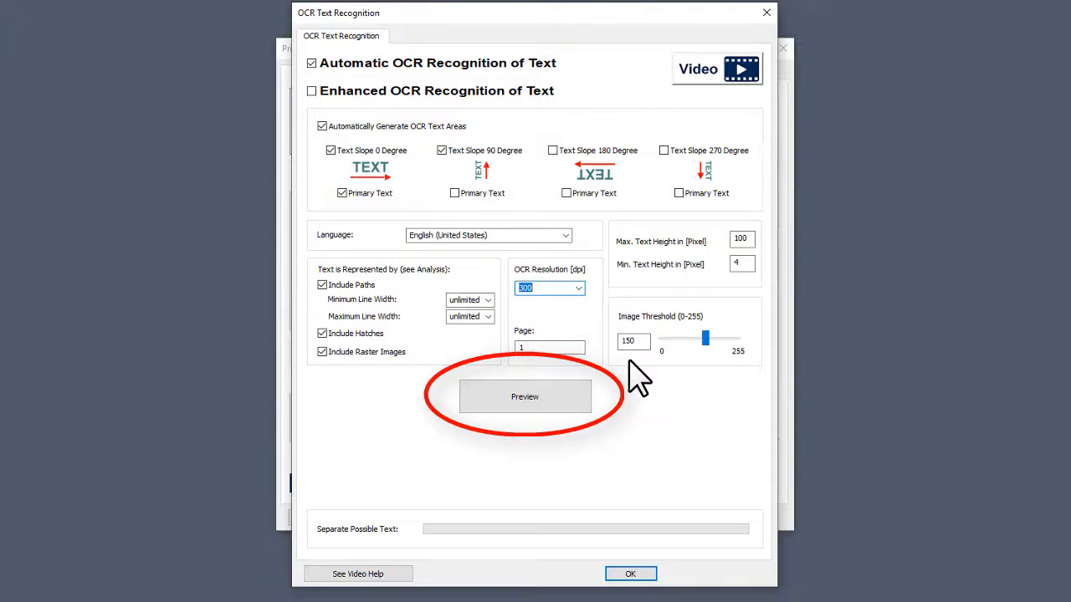
left_click(519, 401)
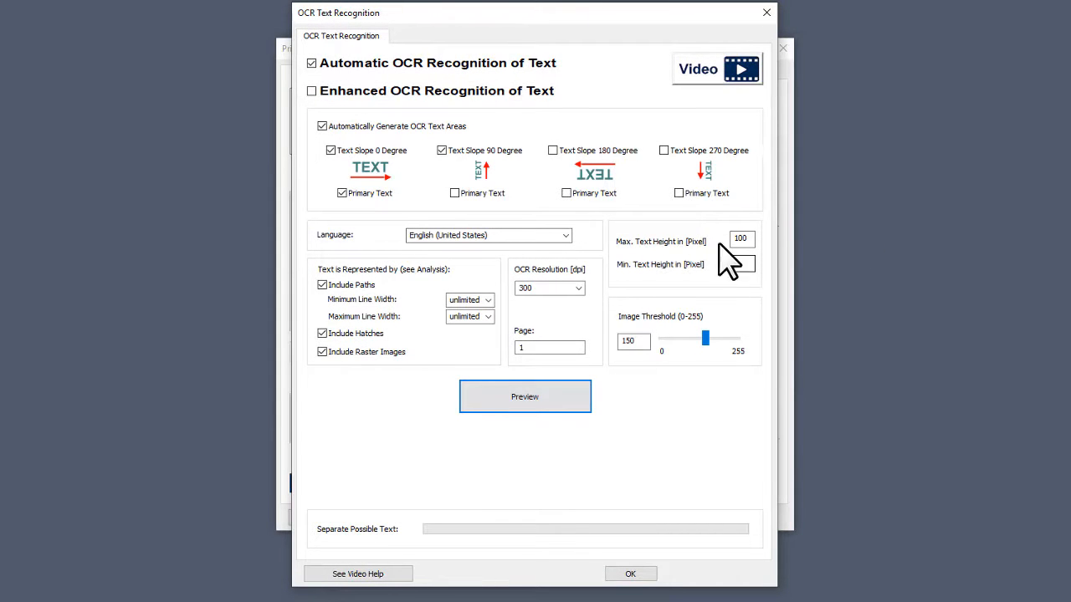
left_click(631, 574)
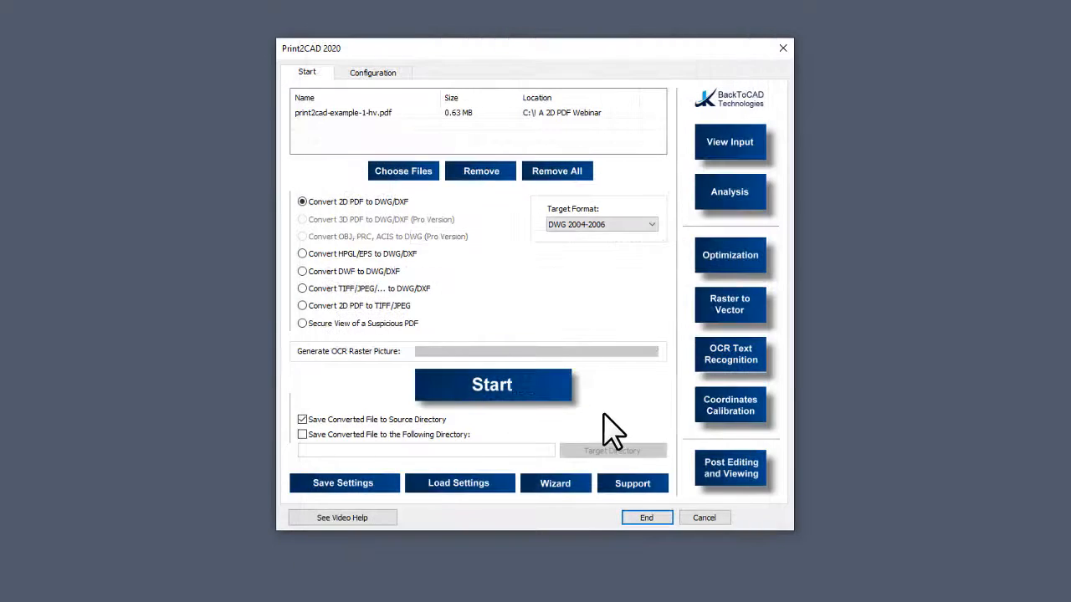
Convert the PDF to DWG, correcting the second recognized word to "alu" and applying the OCR corrections
left_click(507, 391)
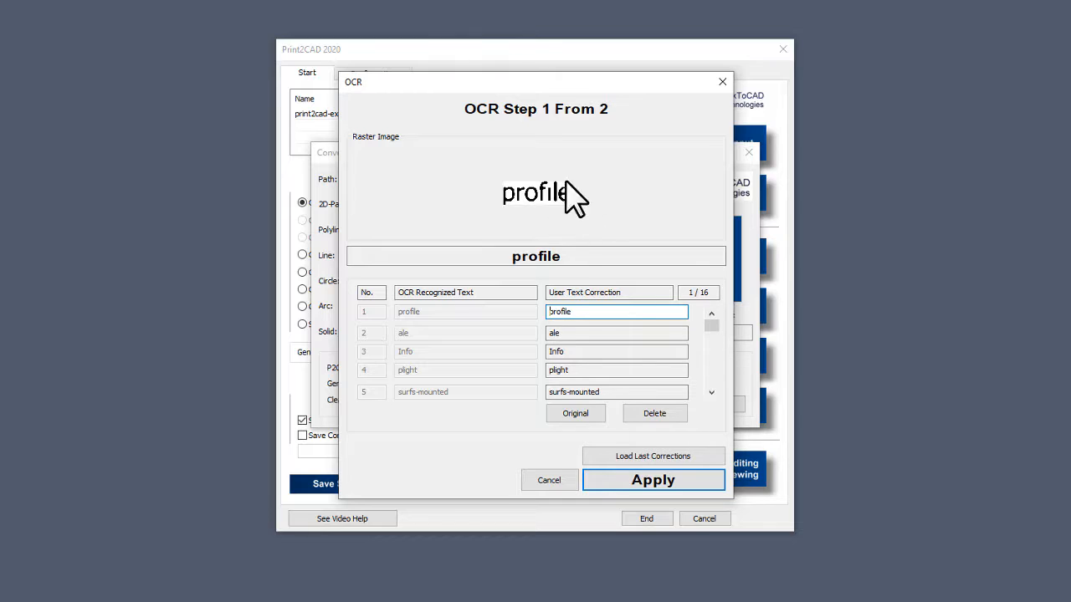
left_click(709, 391)
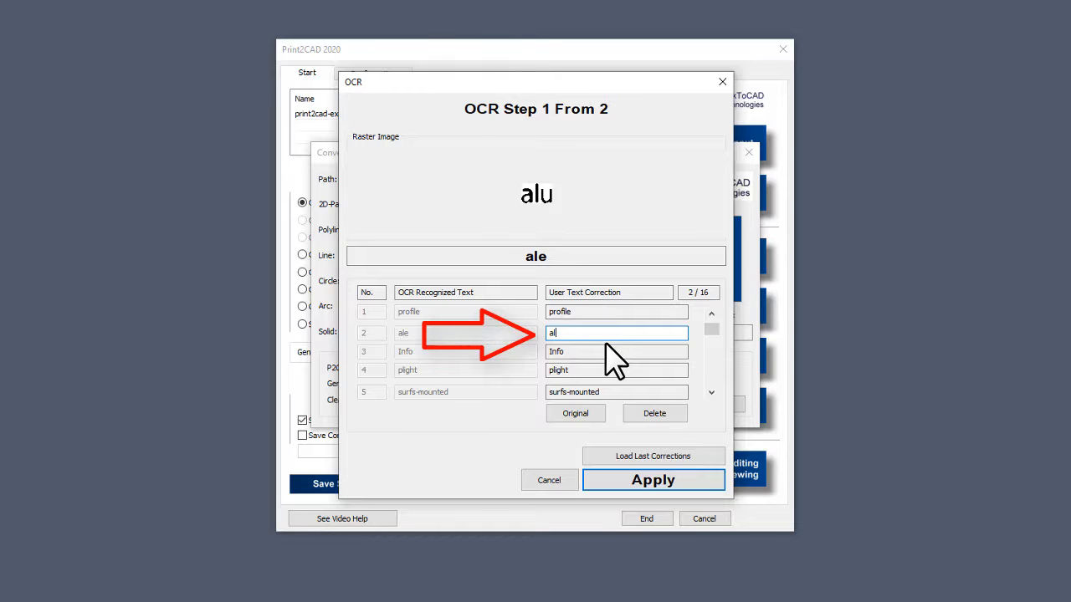
left_click(710, 393)
left_click(710, 392)
left_click(710, 393)
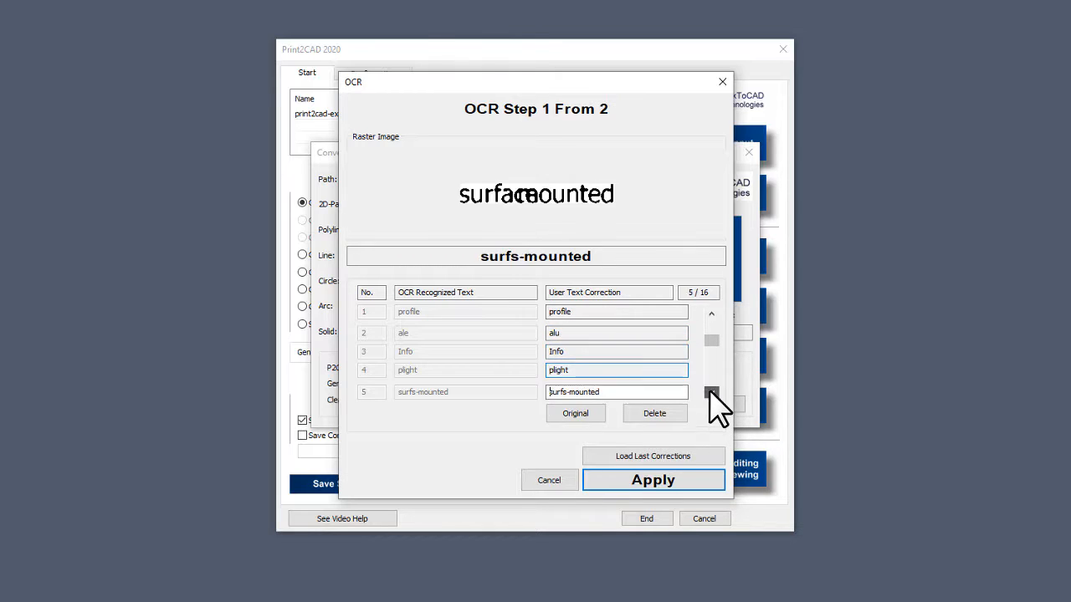
left_click(648, 482)
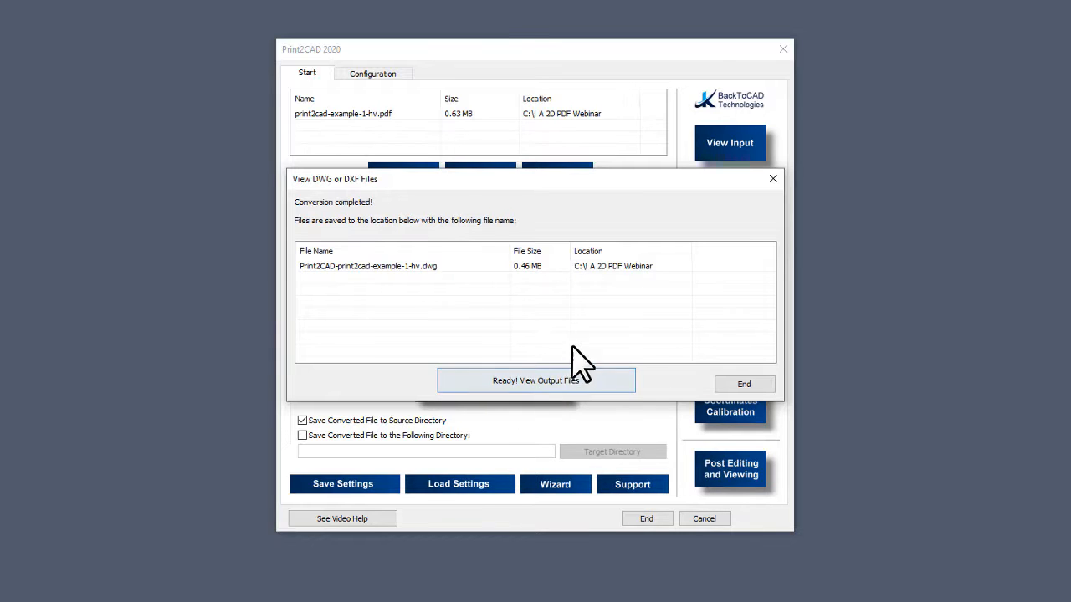
View the converted DWG with only its Text-OCR layer shown and examine the stray word beside the kitchen
left_click(536, 383)
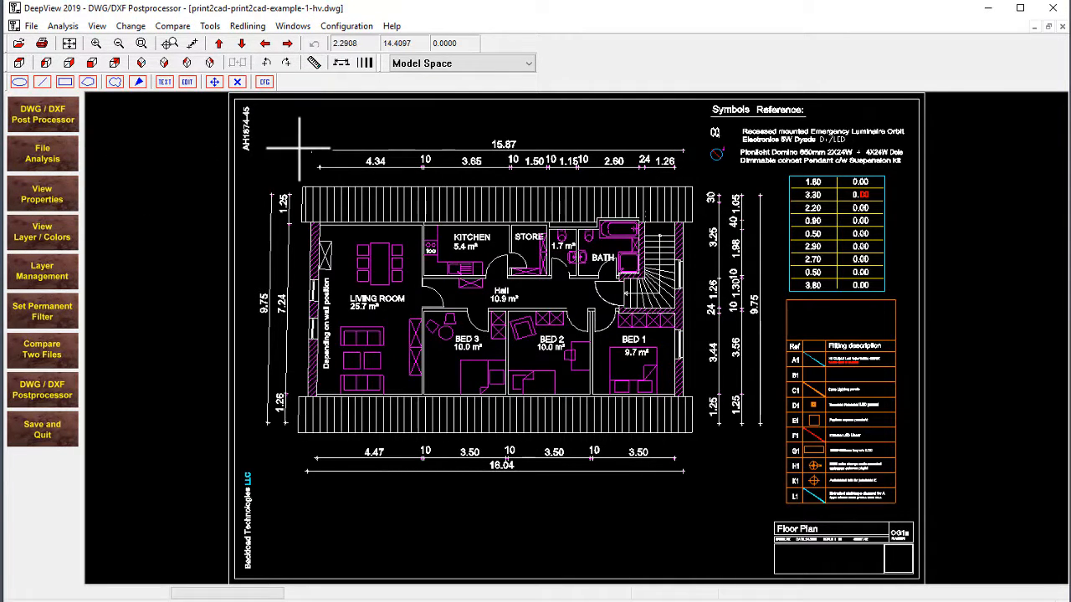
left_click(37, 200)
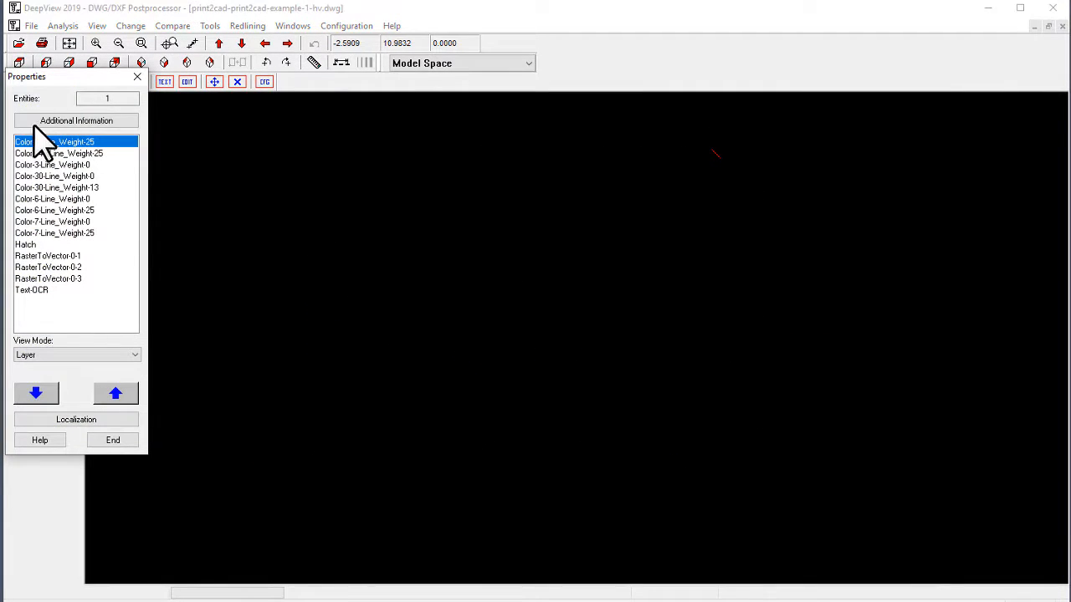
left_click(34, 291)
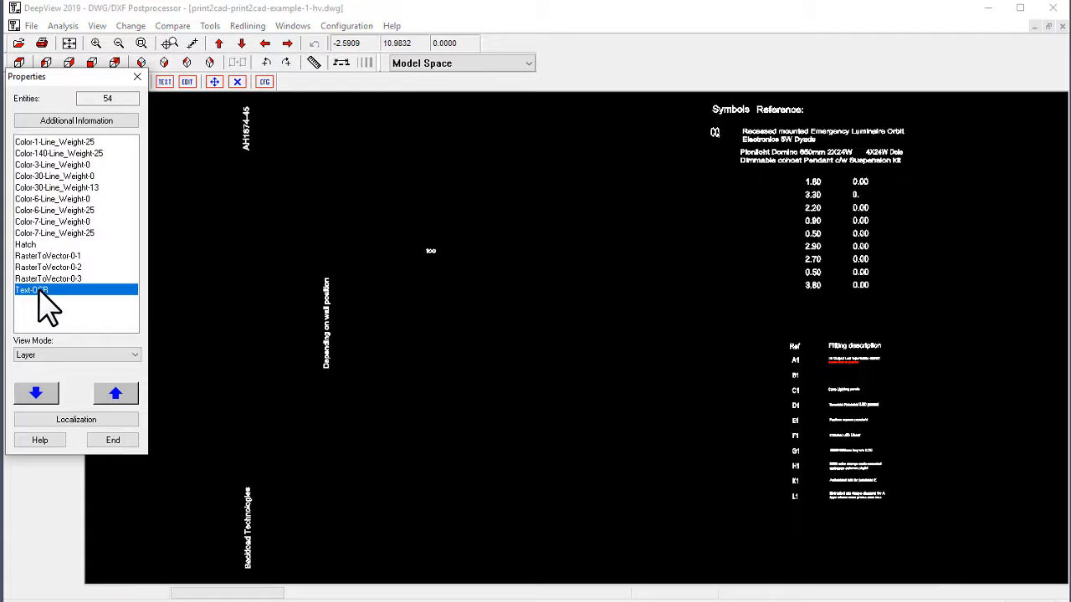
left_click(139, 43)
left_click_drag(402, 231, 468, 274)
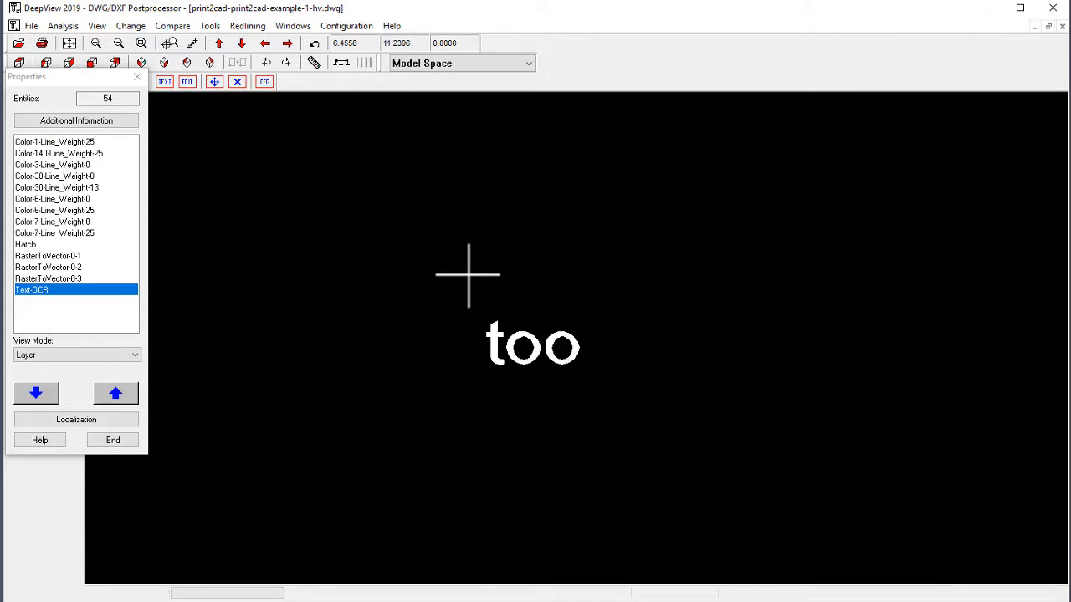
Localize the Text-OCR entities within the full drawing, examine the Symbols Reference text, and close the drawing viewer
left_click(86, 423)
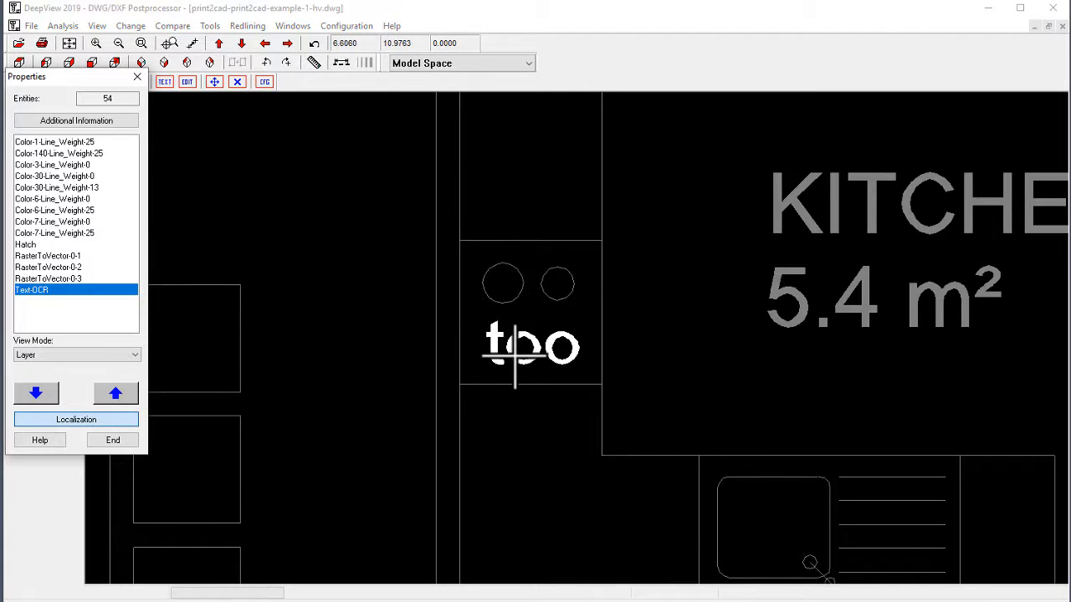
left_click(69, 43)
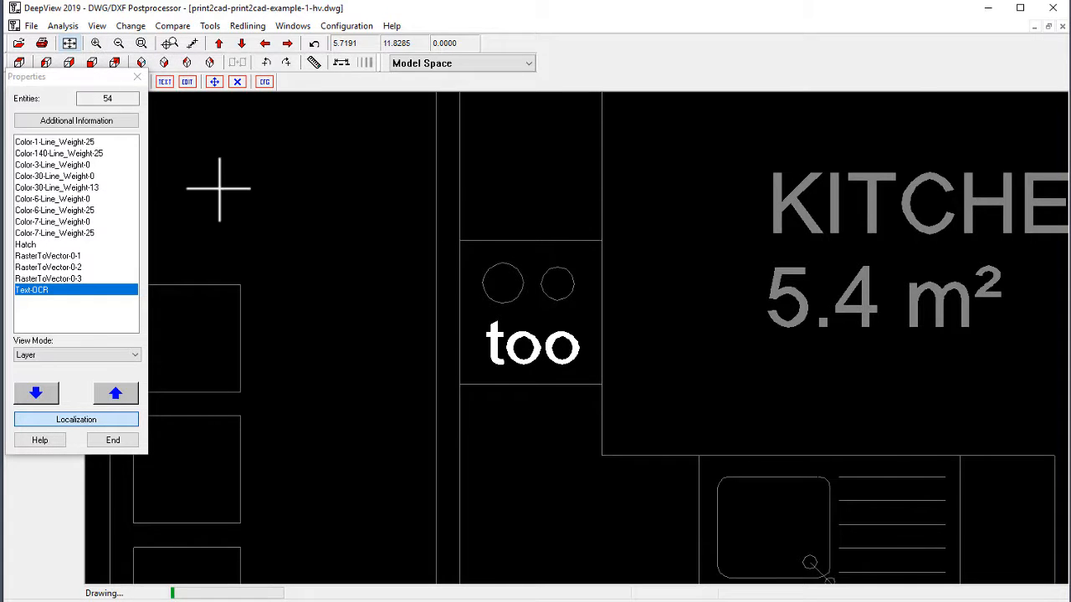
left_click(142, 43)
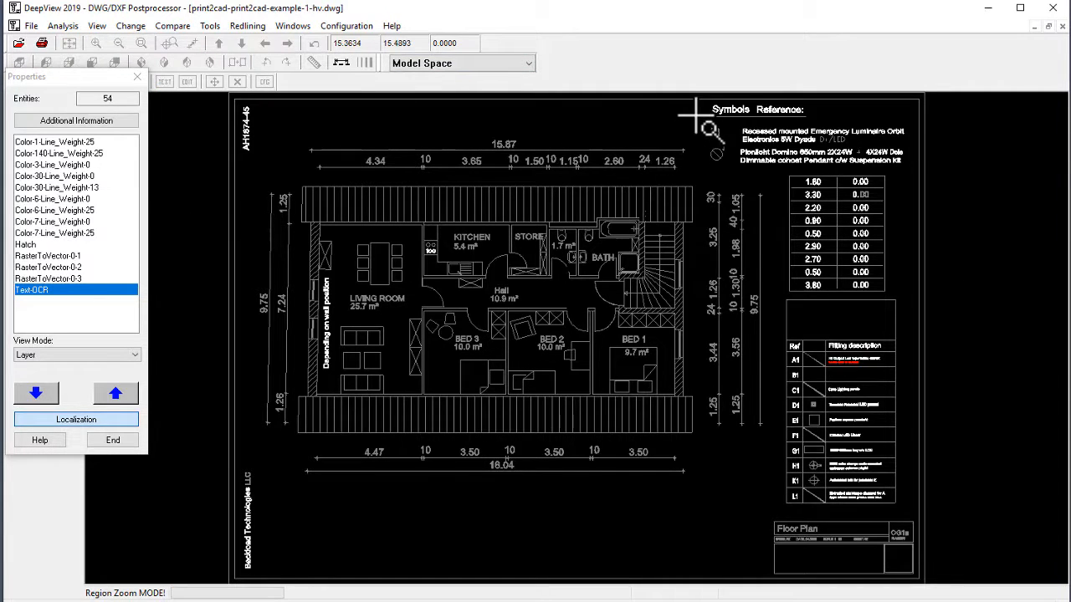
left_click_drag(694, 114, 790, 196)
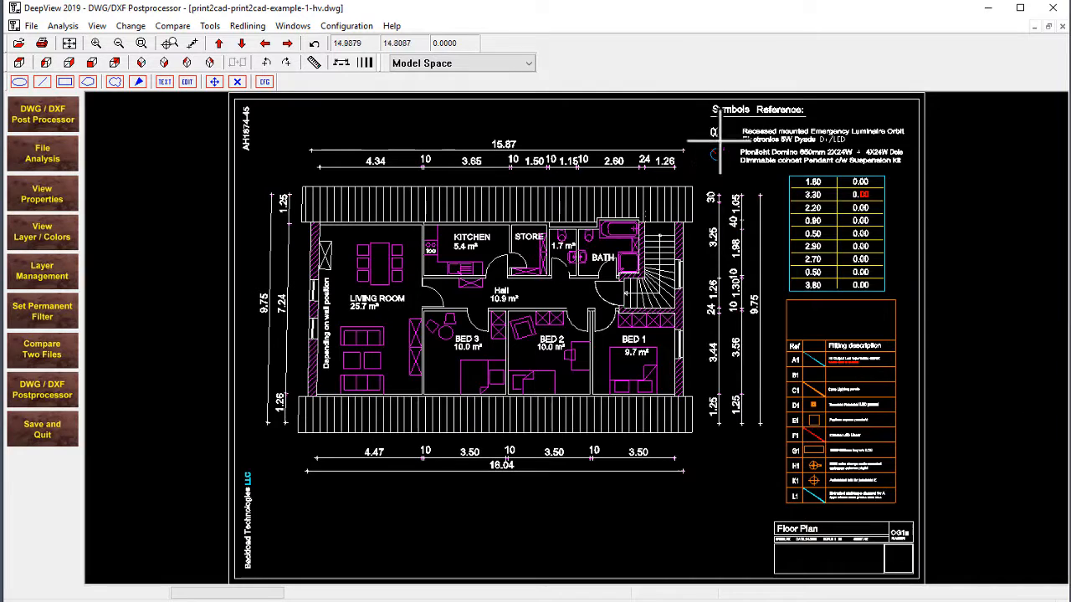
left_click(52, 442)
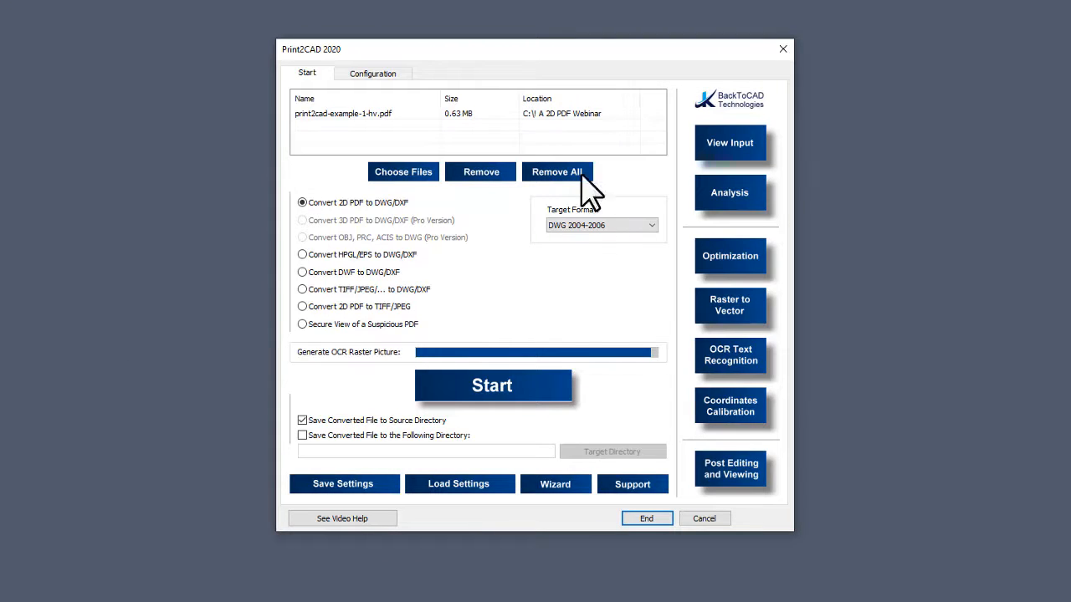
Enable enhanced OCR text recognition and delete the two text areas covering the four small circles in the OCR image
left_click(727, 352)
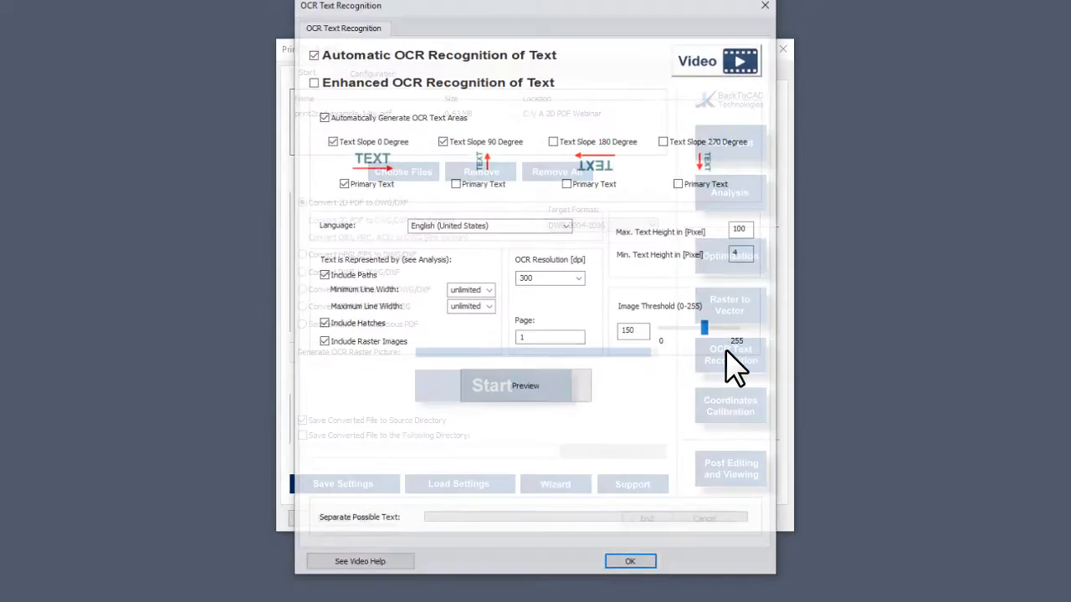
left_click(312, 82)
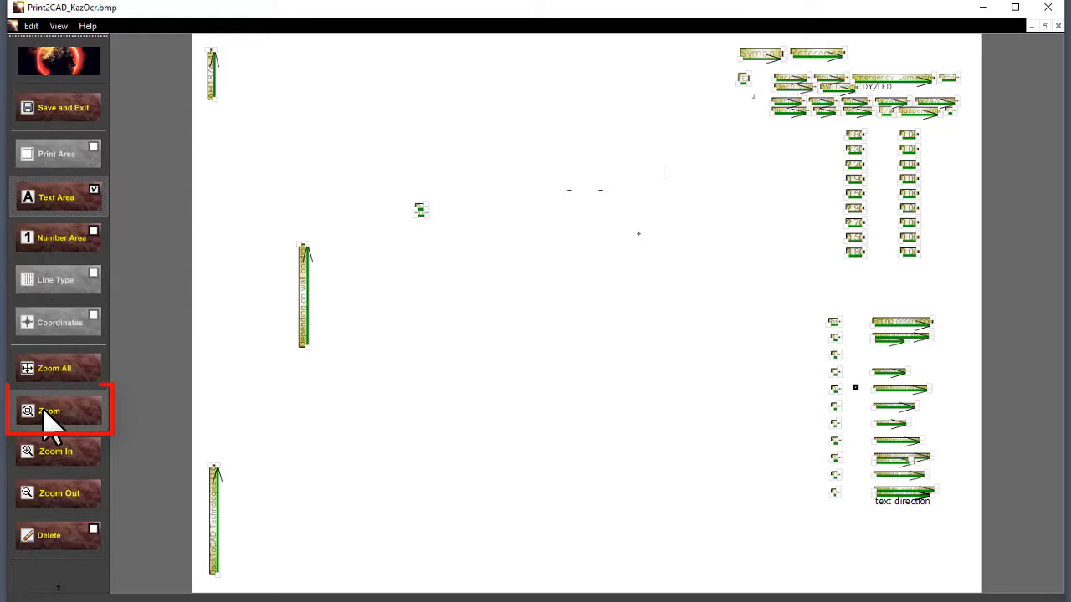
left_click(43, 409)
left_click_drag(398, 180, 442, 236)
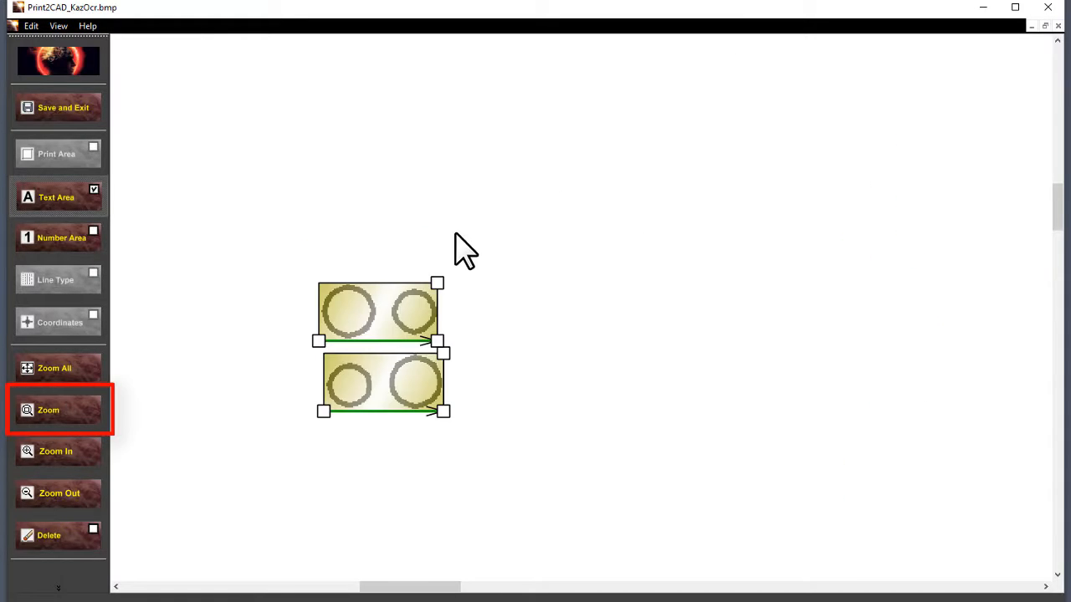
left_click(58, 540)
left_click(384, 318)
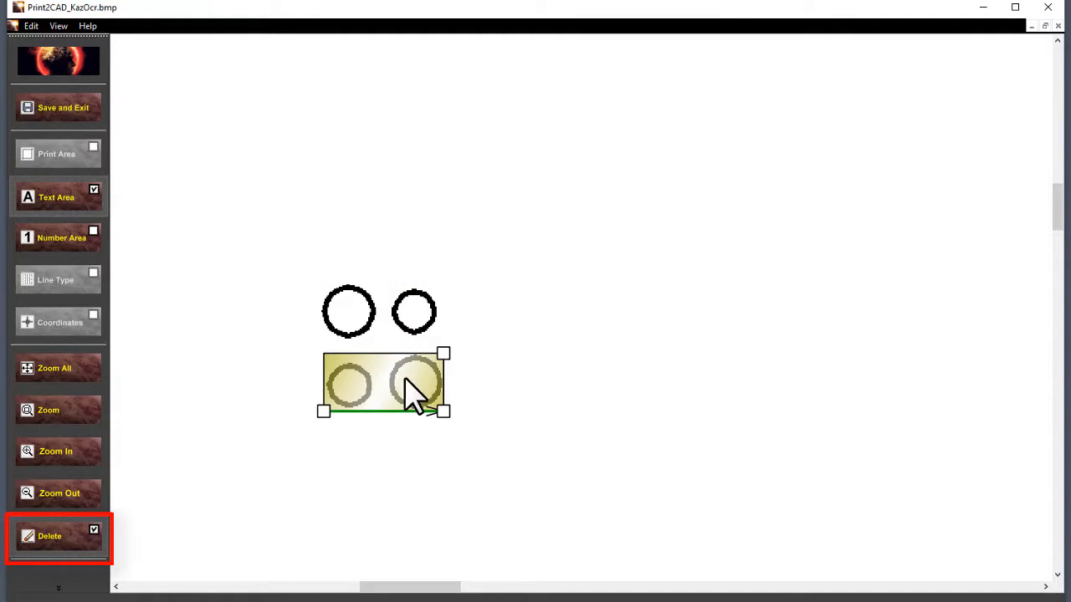
left_click(393, 386)
left_click(47, 372)
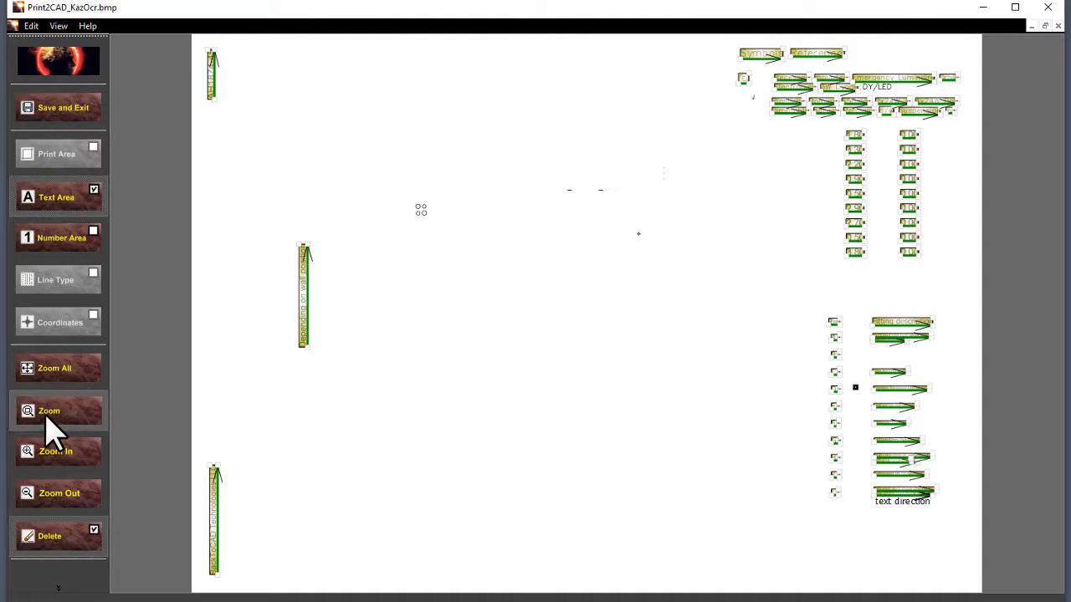
Shrink the text area of the circled E so it encloses only the letter inside the circle, and save the text areas
left_click(45, 414)
left_click_drag(720, 63, 796, 104)
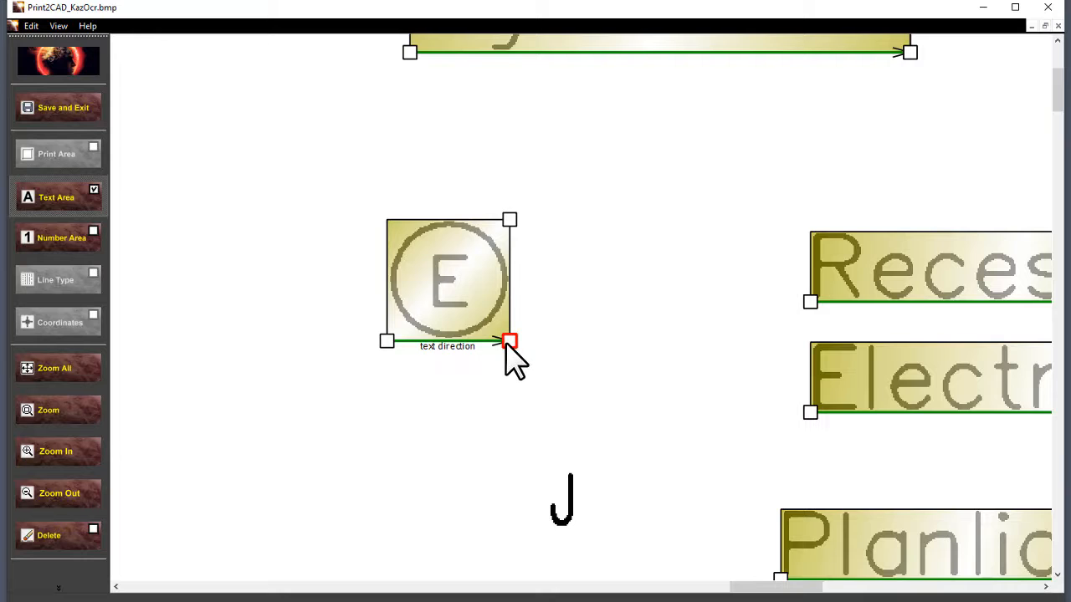
left_click_drag(487, 341, 457, 295)
left_click_drag(507, 196, 514, 251)
left_click_drag(394, 335, 416, 335)
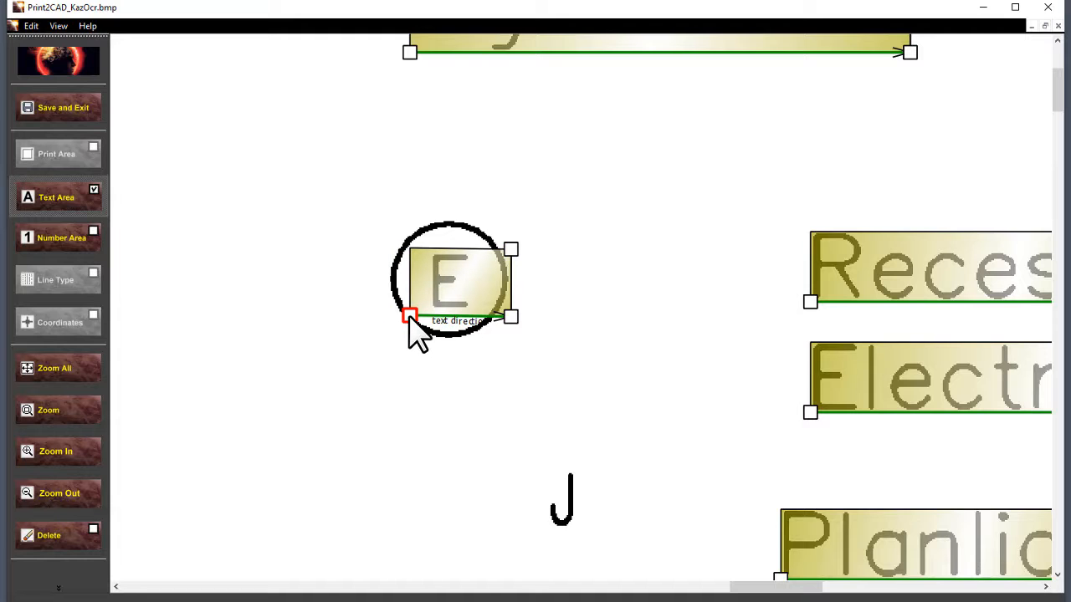
left_click_drag(507, 324, 491, 317)
left_click(46, 110)
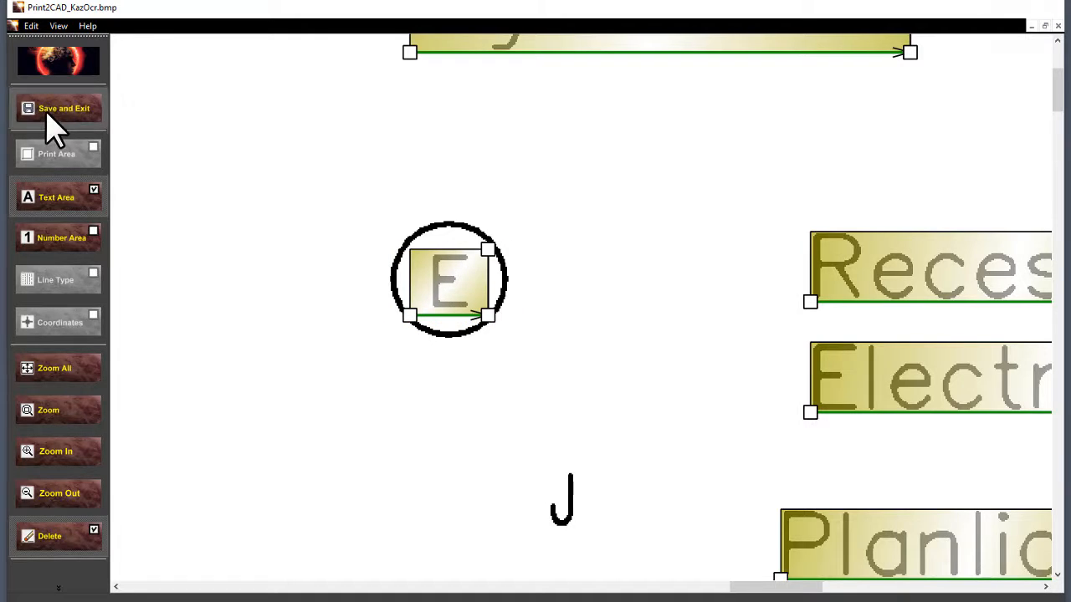
Convert the PDF to DWG, applying the recognized OCR texts without corrections, and open the converted drawing
left_click(495, 370)
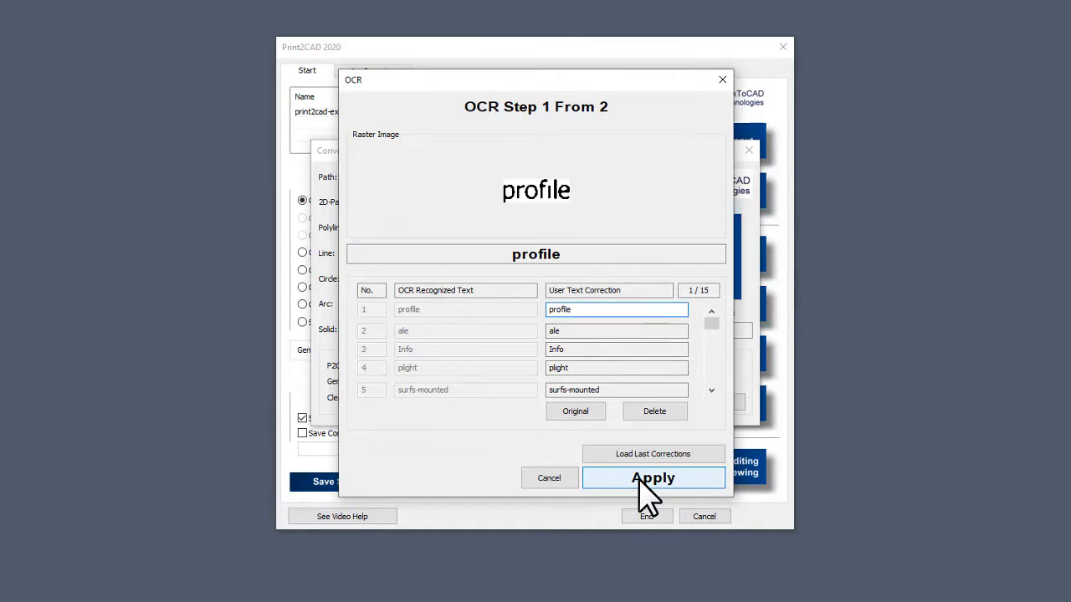
left_click(638, 481)
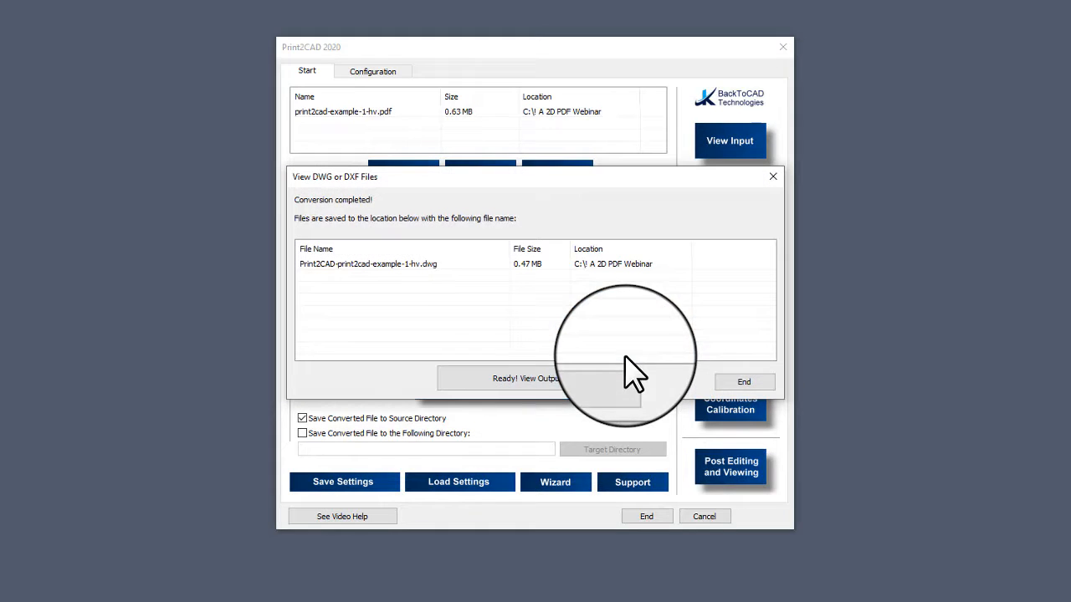
left_click(525, 378)
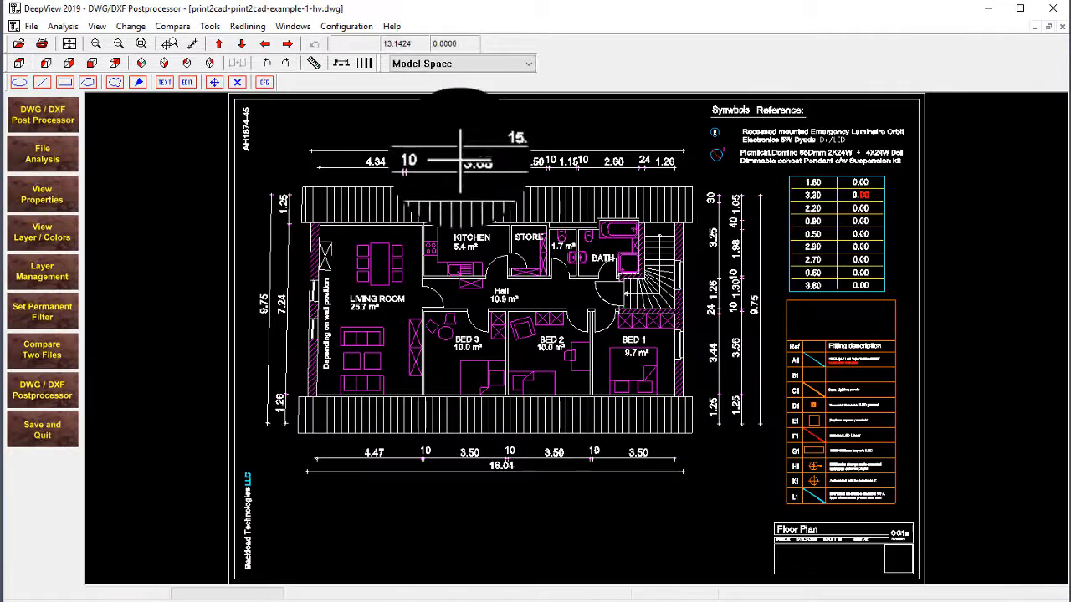
View the drawing's properties by entity type, isolating the Multiline Text and Text entities, and localize the Text entities
left_click(60, 201)
left_click(135, 355)
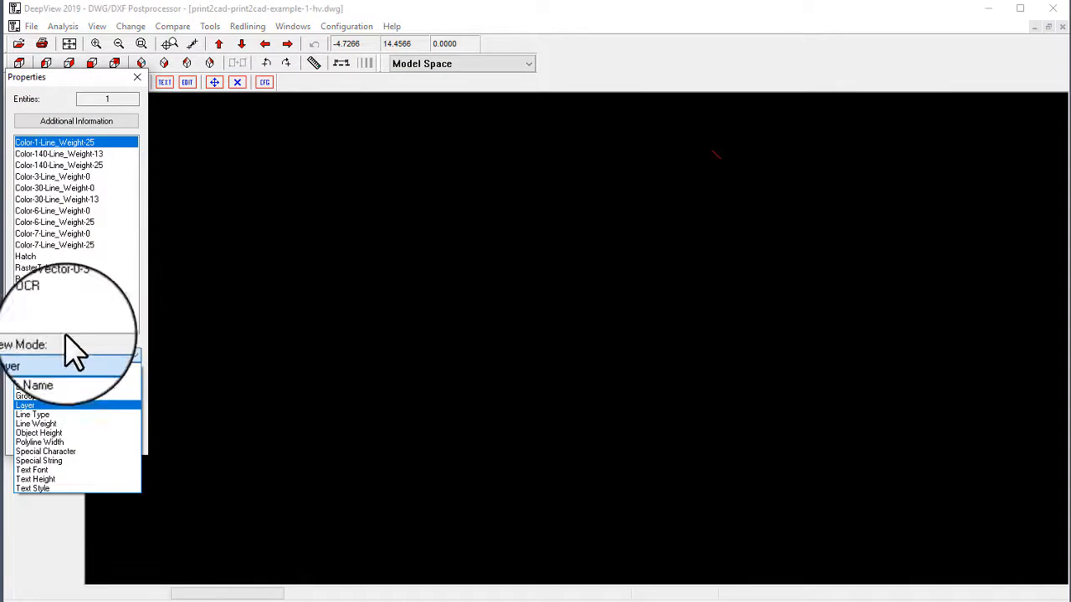
left_click(50, 388)
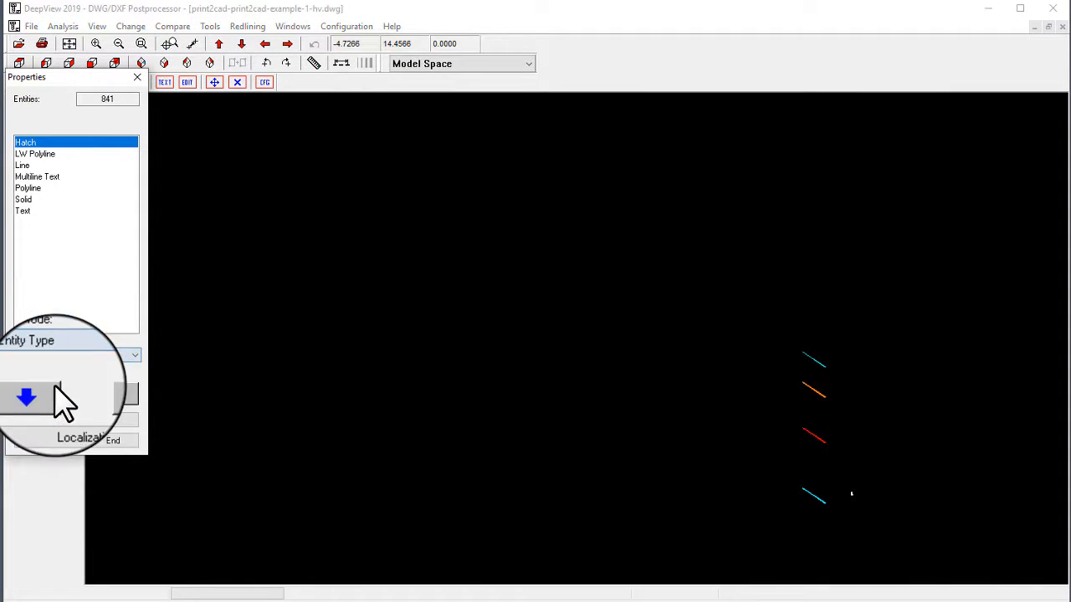
left_click(46, 177)
left_click(33, 211)
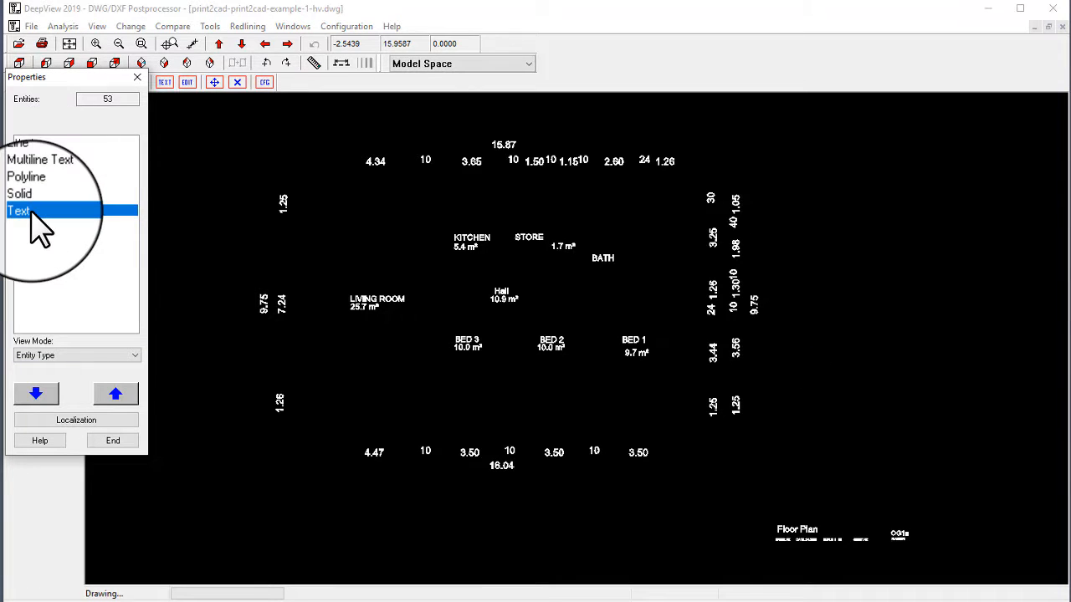
left_click(77, 420)
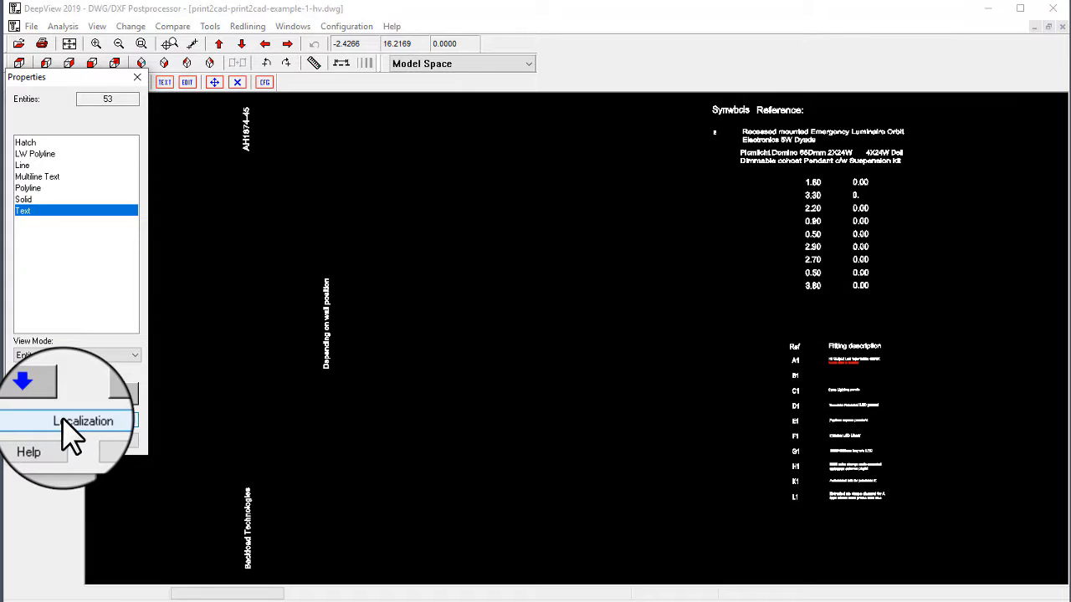
left_click(64, 420)
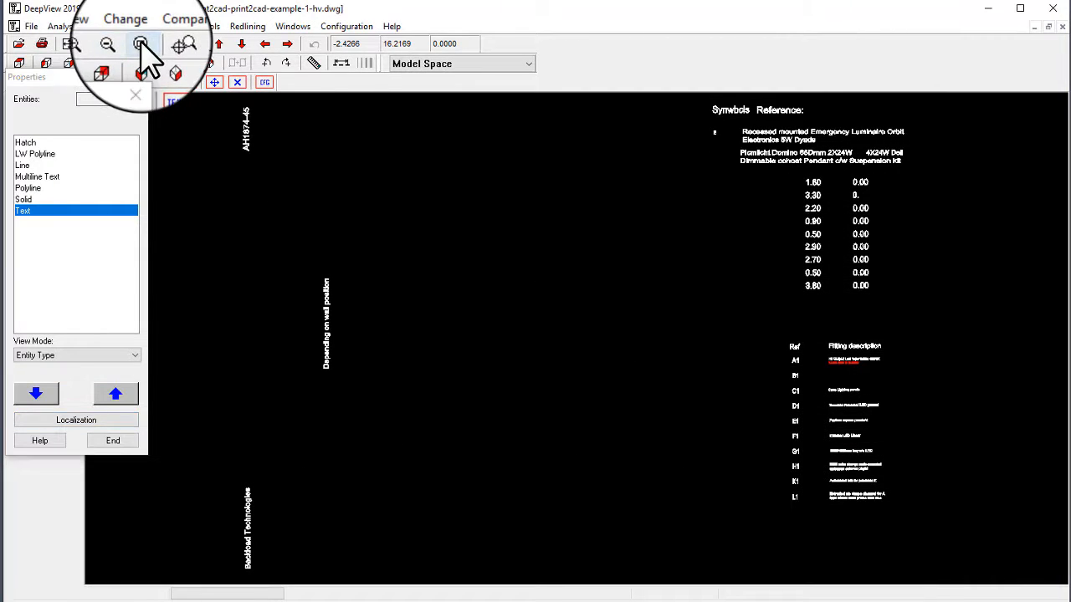
Examine the recognized text inside the circled symbol below the Symbols Reference heading, and close the drawing viewer
left_click(141, 43)
left_click_drag(708, 129, 736, 153)
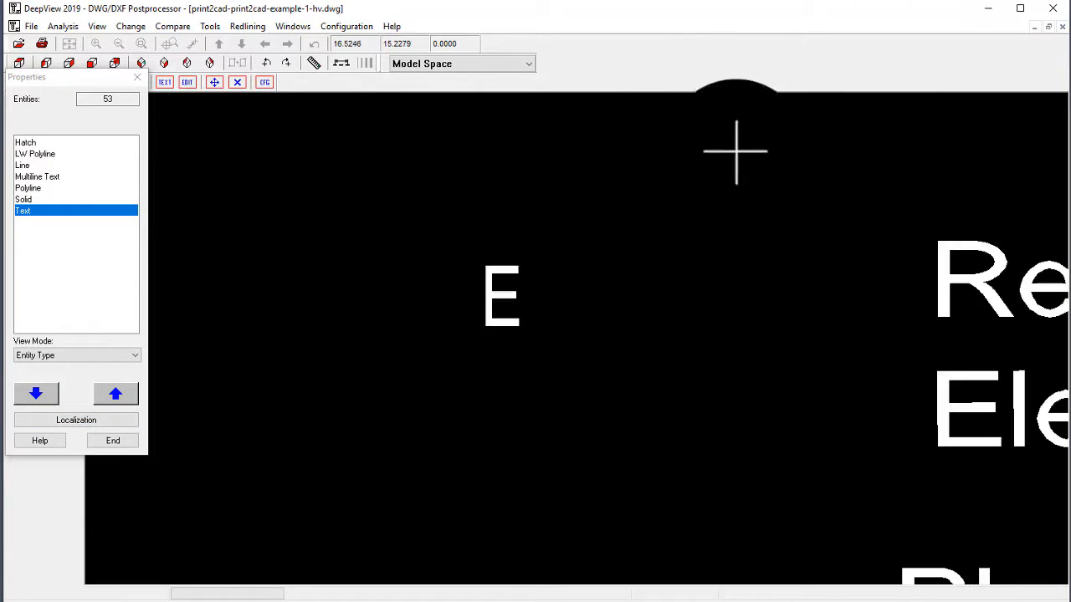
left_click(121, 425)
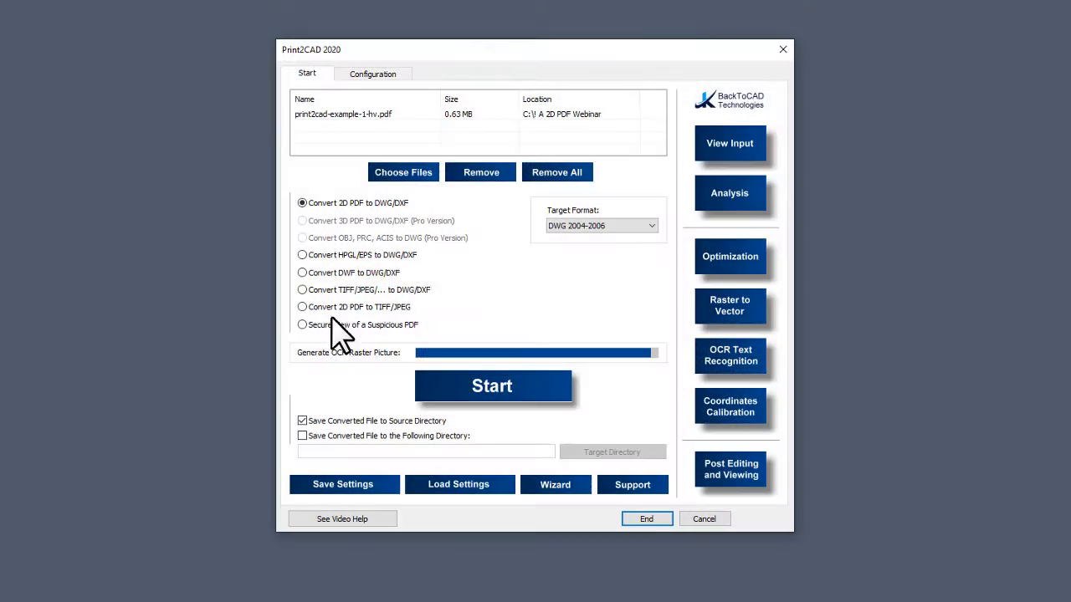